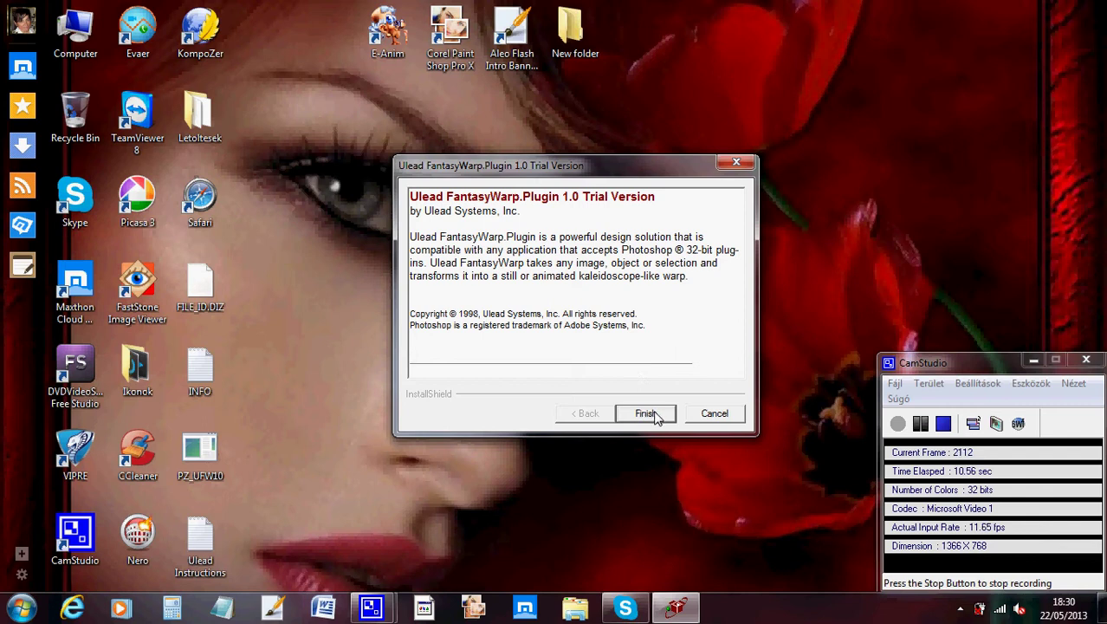
# Start the Ulead FantasyWarp.Plugin 1.0 Trial Version setup and accept the software license agreement.
pyautogui.click(646, 414)
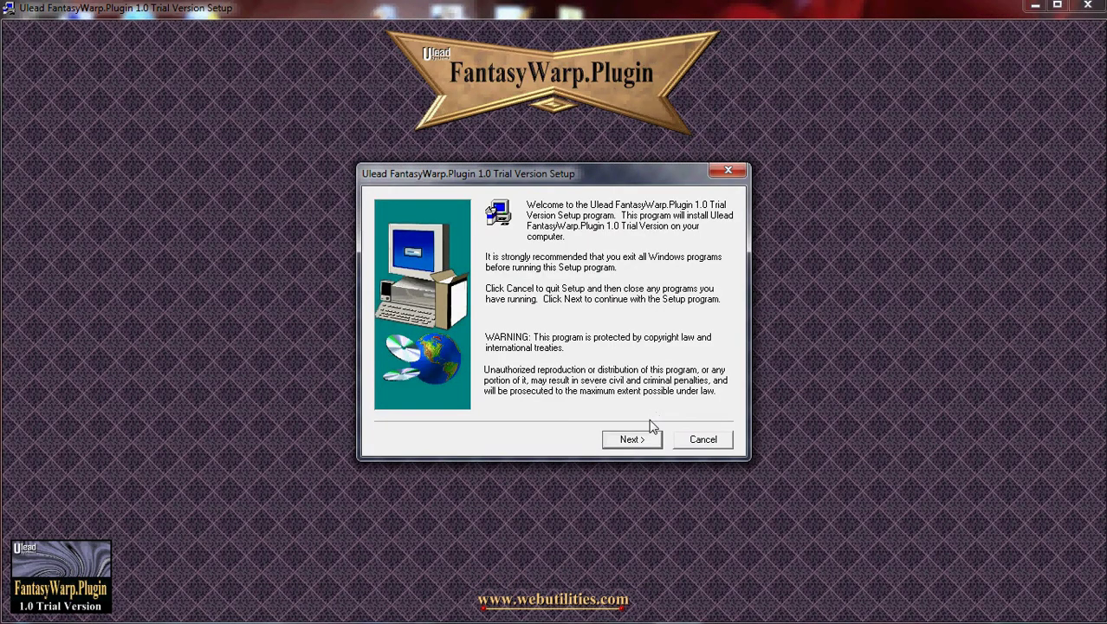
pyautogui.click(631, 439)
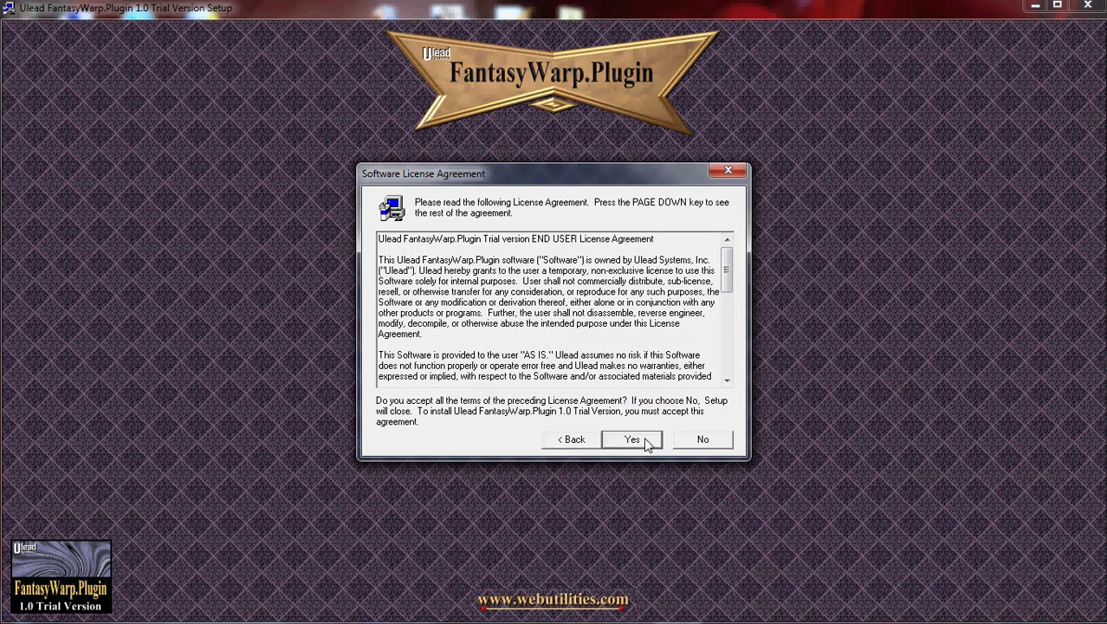
pyautogui.click(632, 439)
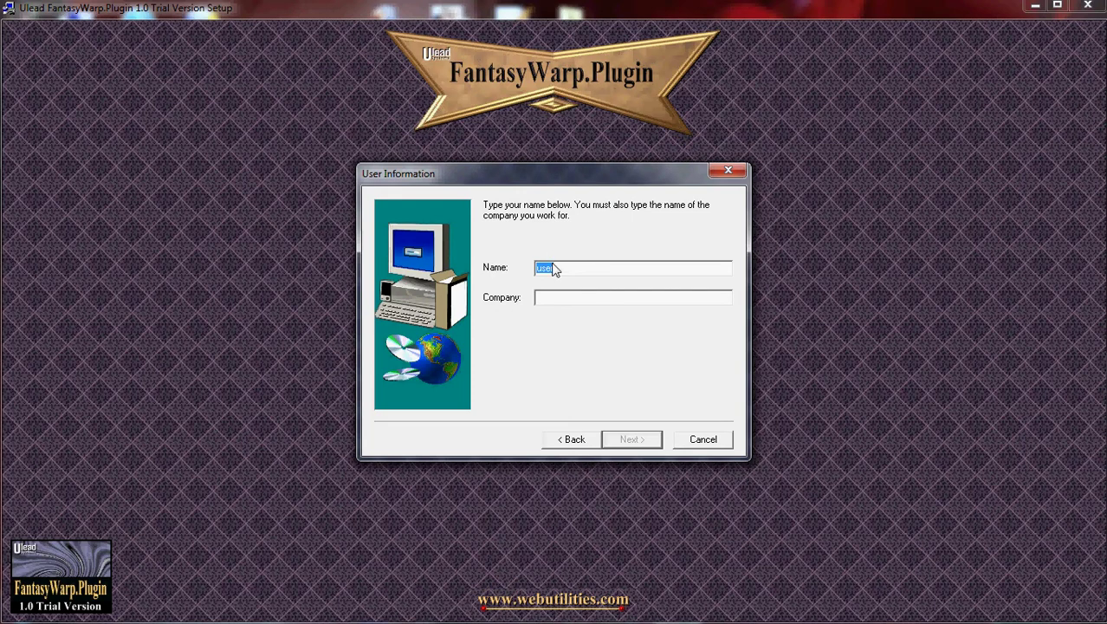
# Fill in the user's name and company in the user information and continue to the destination choice.
pyautogui.write('La')
pyautogui.write('L')
pyautogui.click(638, 442)
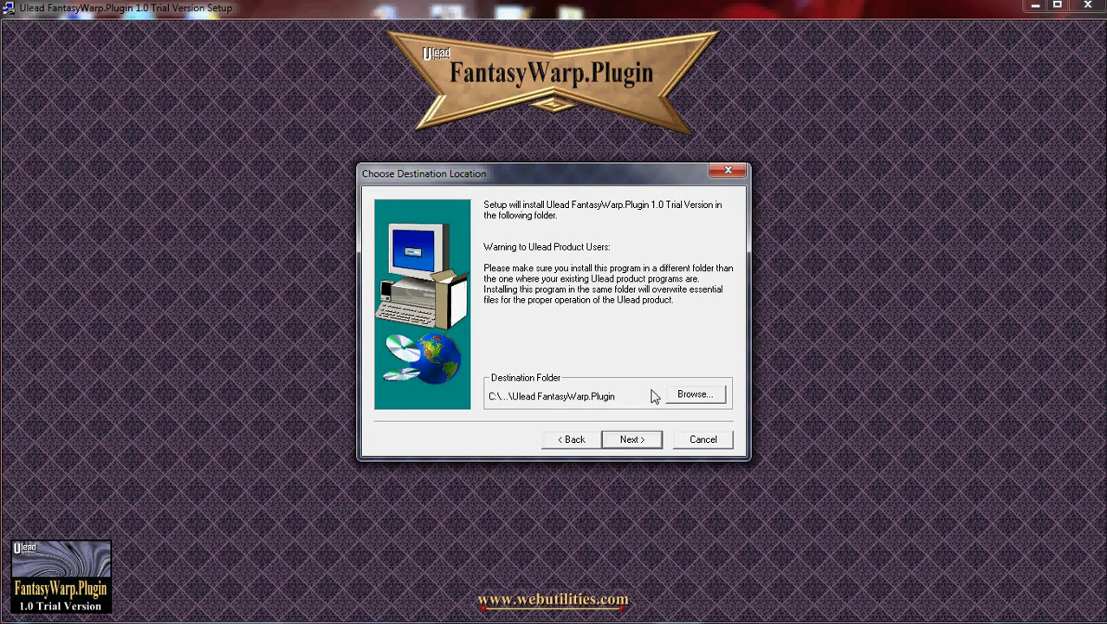
# Browse for another installation destination and open the folder c:\users\user\documents\my psp files.
pyautogui.click(698, 394)
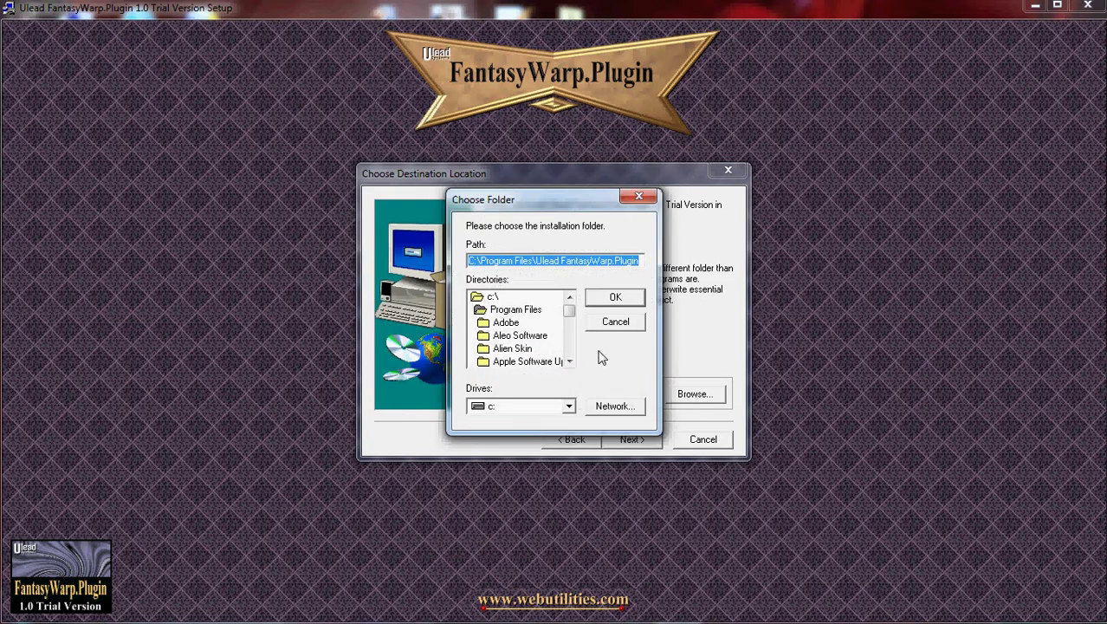
pyautogui.doubleClick(492, 297)
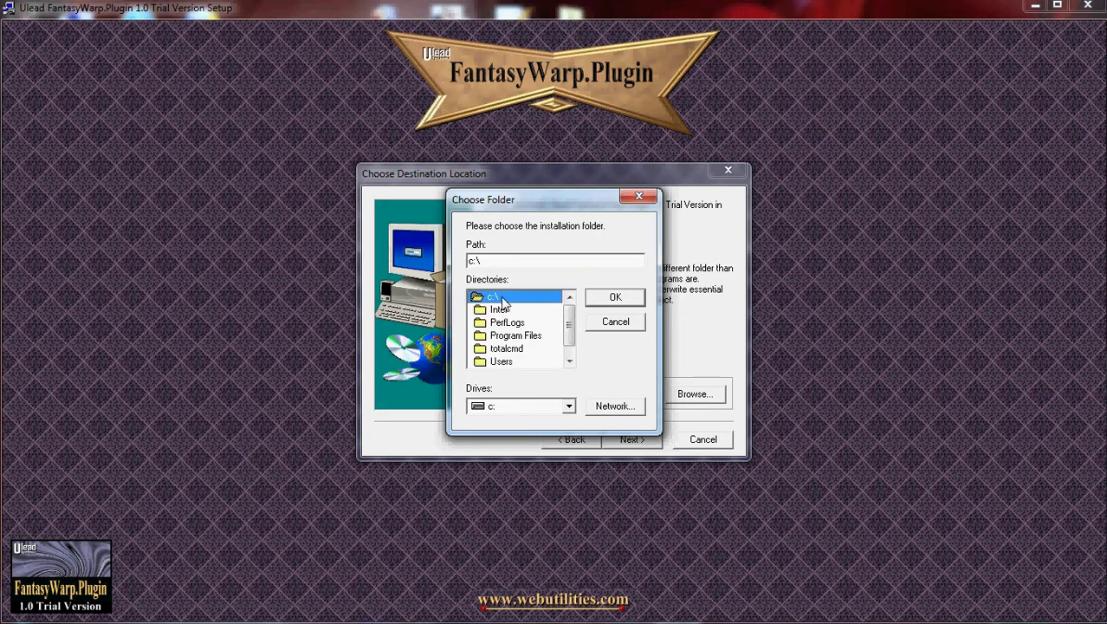
pyautogui.doubleClick(502, 361)
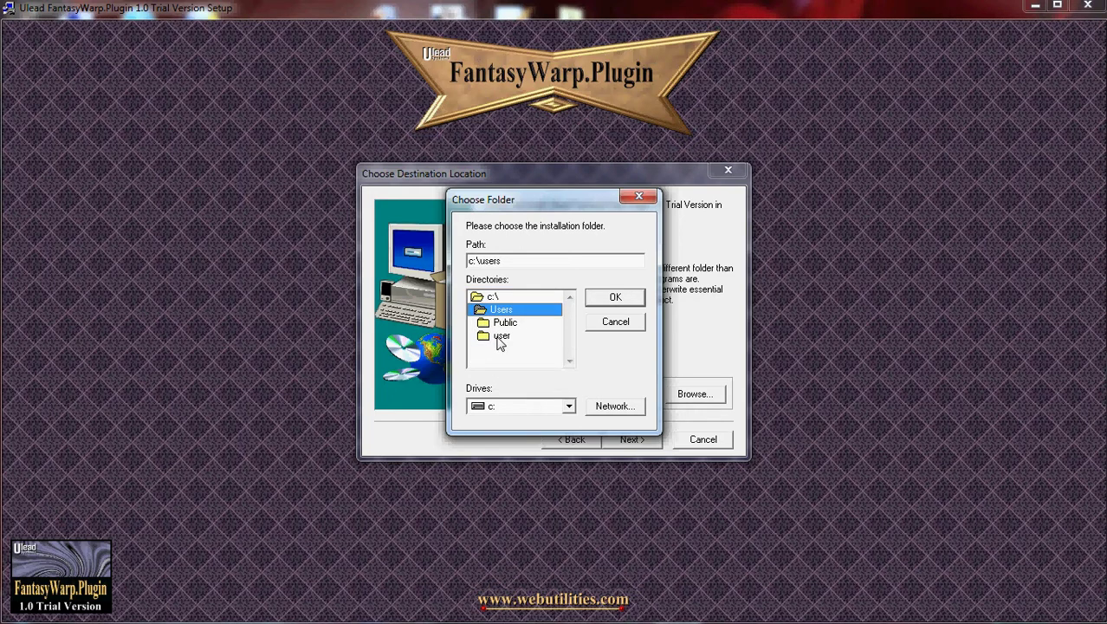
pyautogui.doubleClick(500, 337)
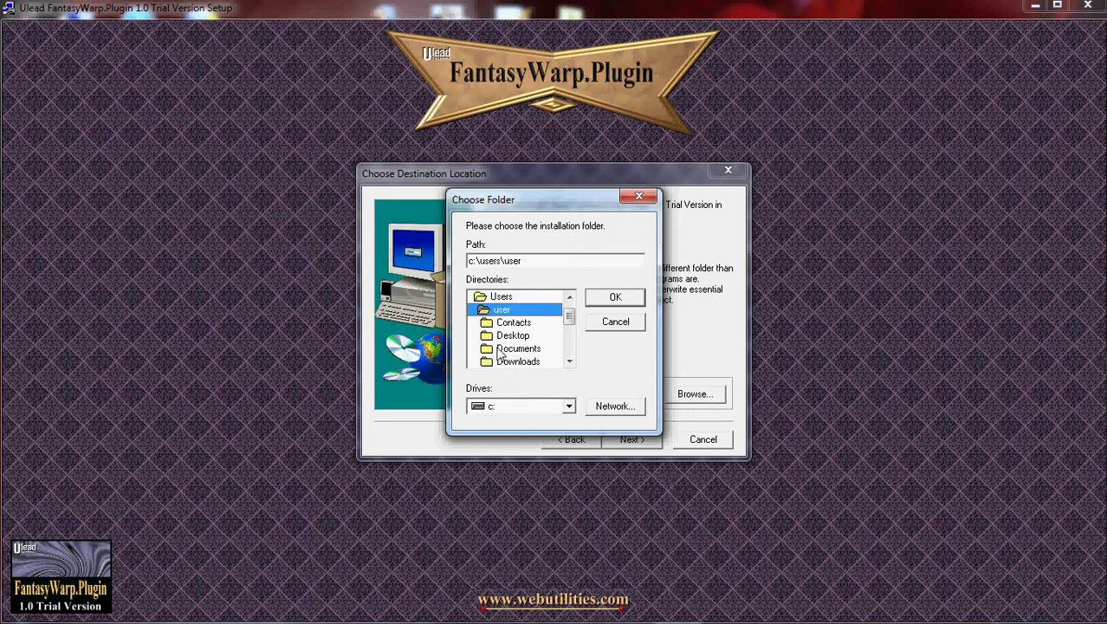
pyautogui.doubleClick(513, 350)
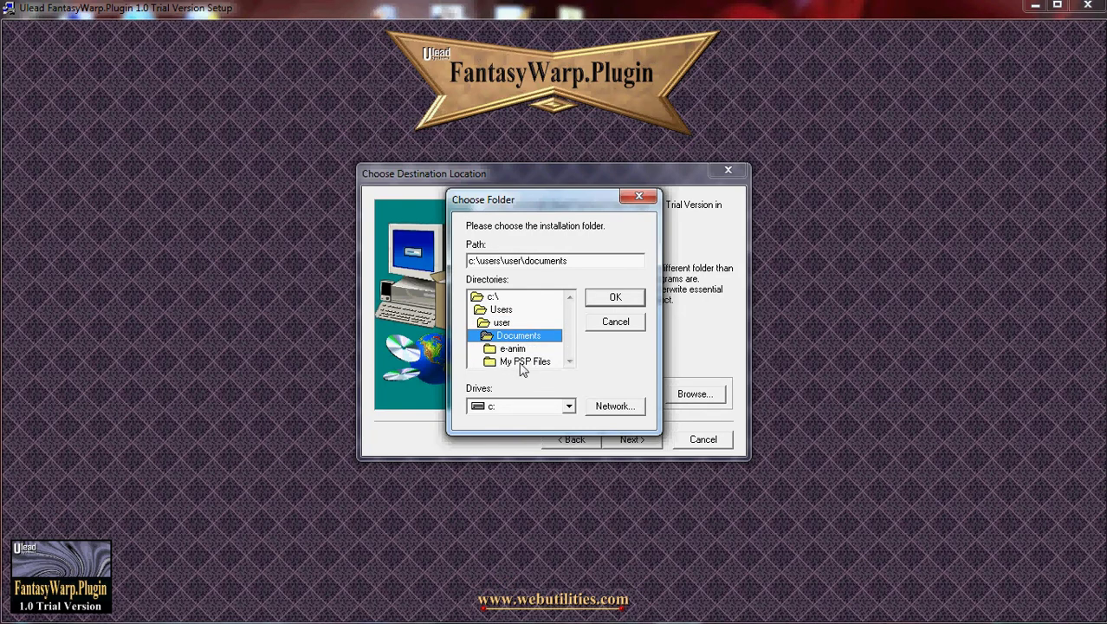
pyautogui.doubleClick(542, 363)
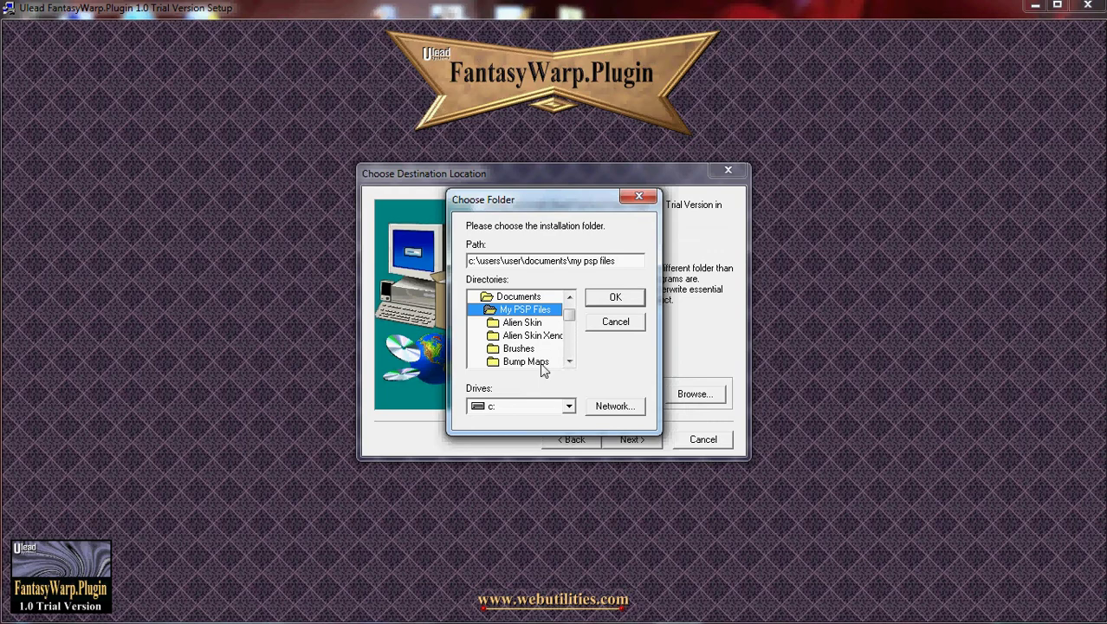
# Set the Plugin subfolder of My PSP Files as the destination folder and accept installing over the existing version.
pyautogui.scroll(-3, 541, 363)
pyautogui.click(540, 363)
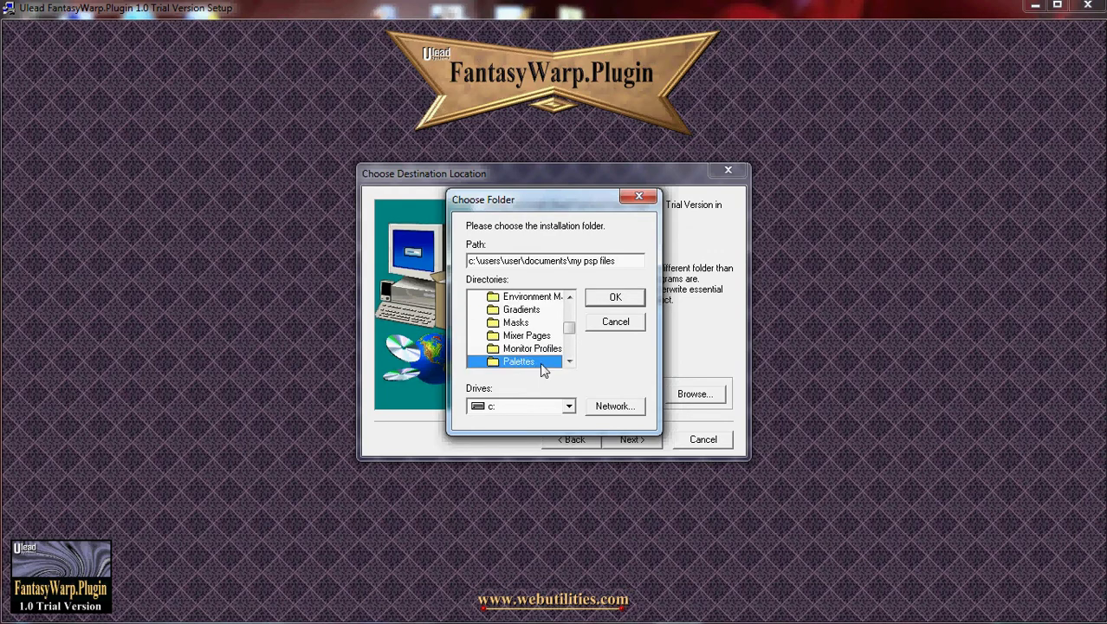
pyautogui.press('Down')
pyautogui.press('Down')
pyautogui.press('Down')
pyautogui.press('Down')
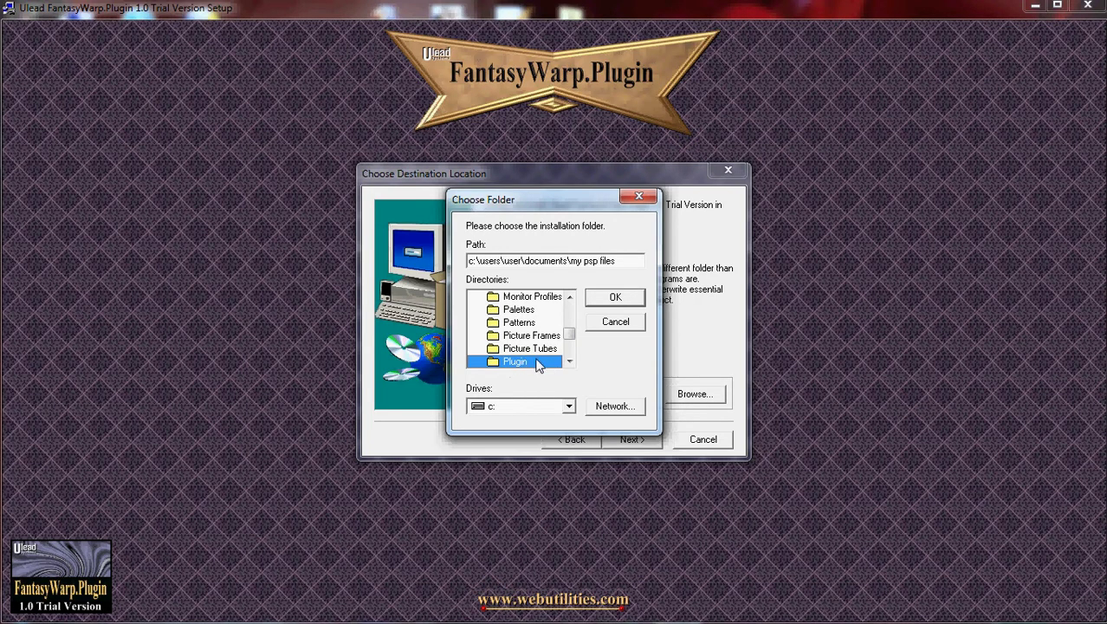
pyautogui.click(626, 295)
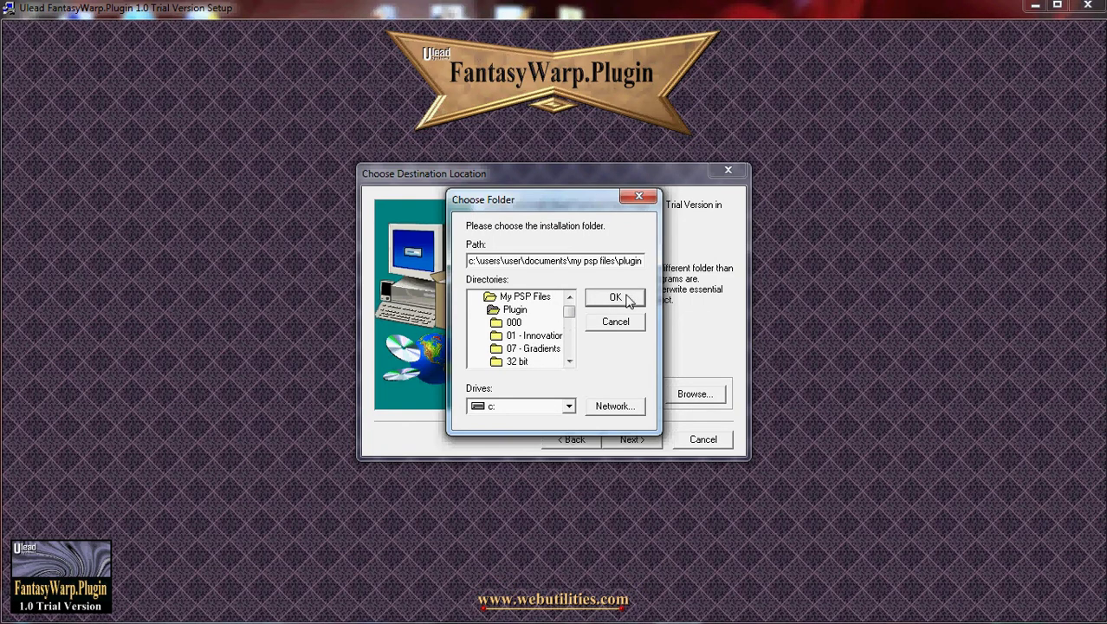
pyautogui.click(512, 311)
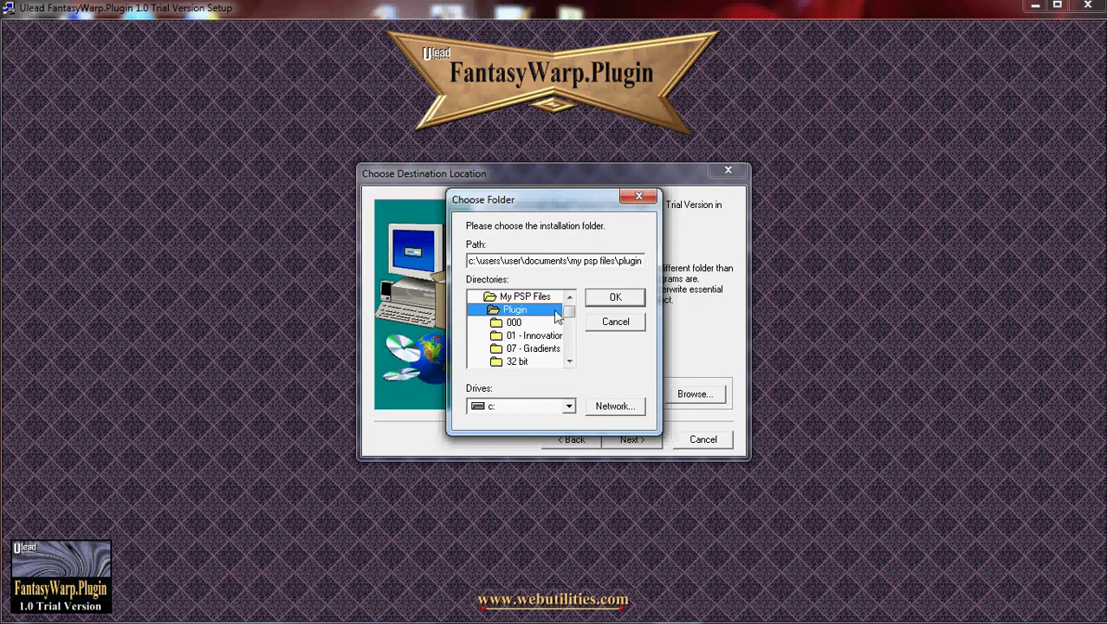
pyautogui.click(628, 299)
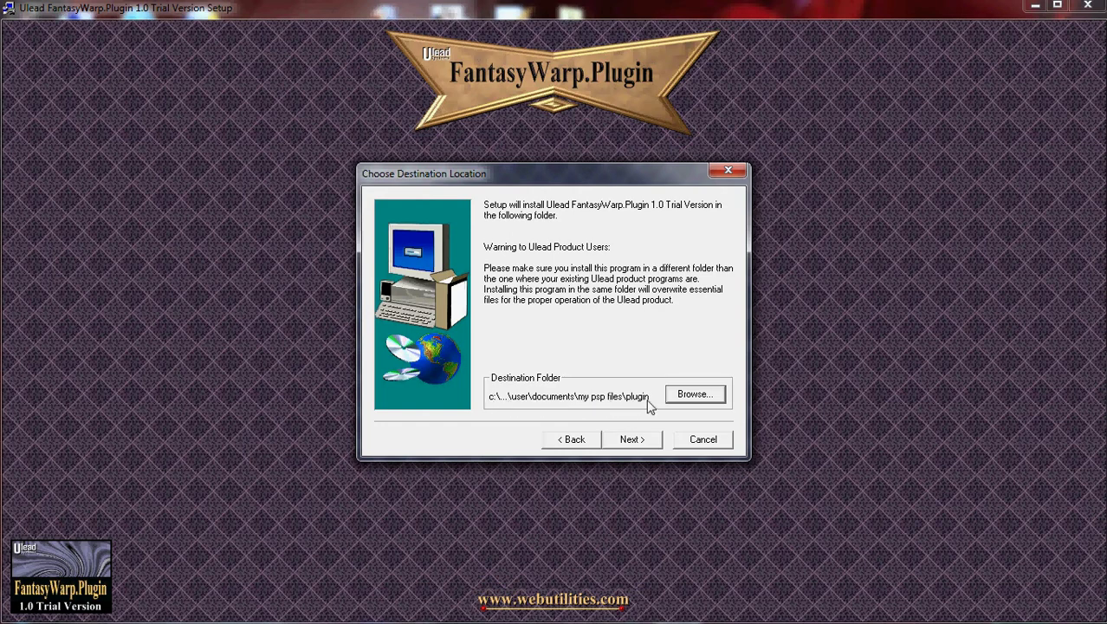
pyautogui.click(639, 444)
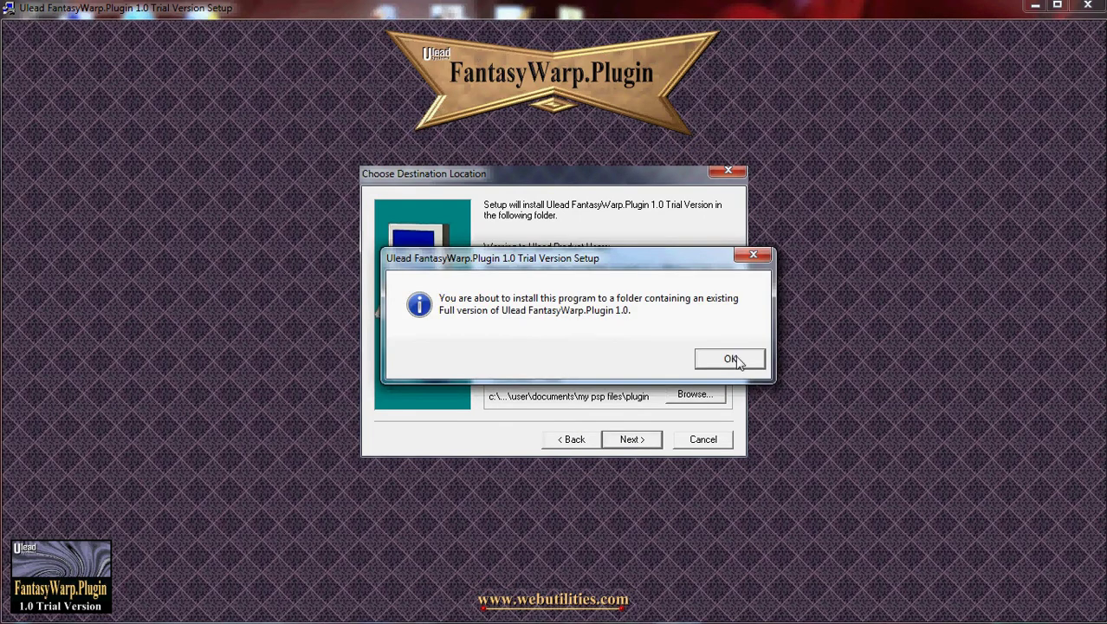
pyautogui.click(731, 359)
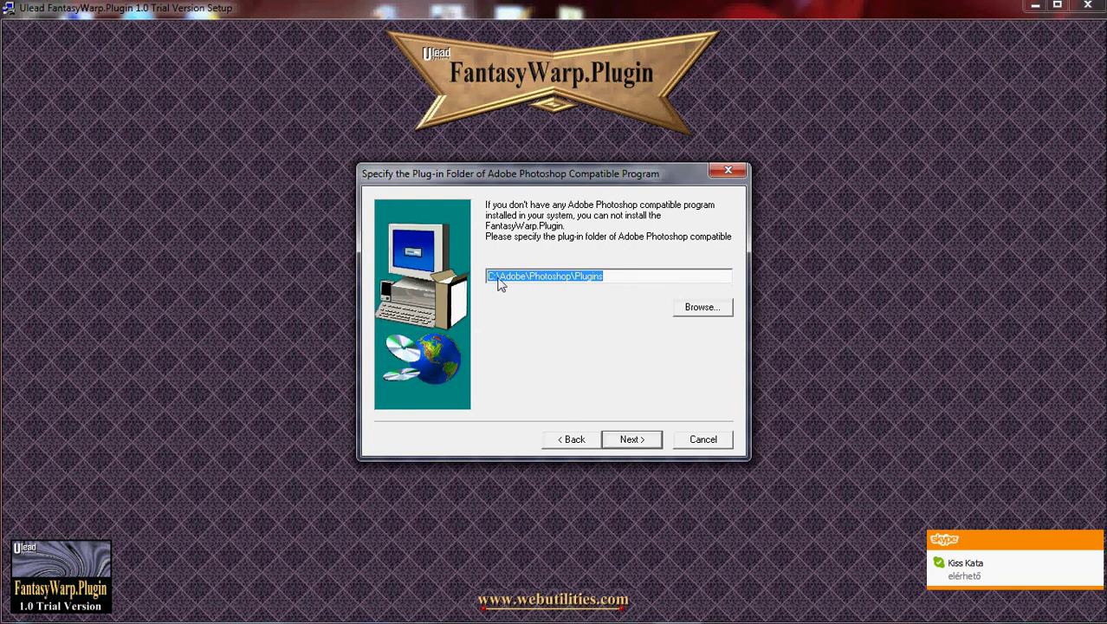
# Browse for the Photoshop-compatible plug-in folder and open c:\users\user\documents\my psp files.
pyautogui.click(702, 309)
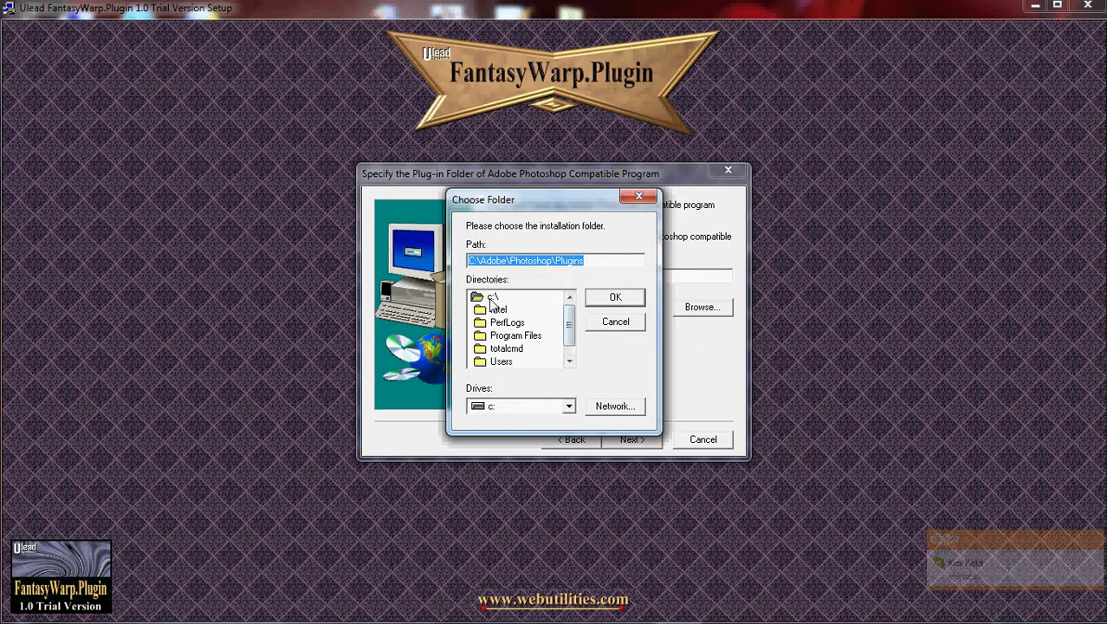
pyautogui.doubleClick(497, 362)
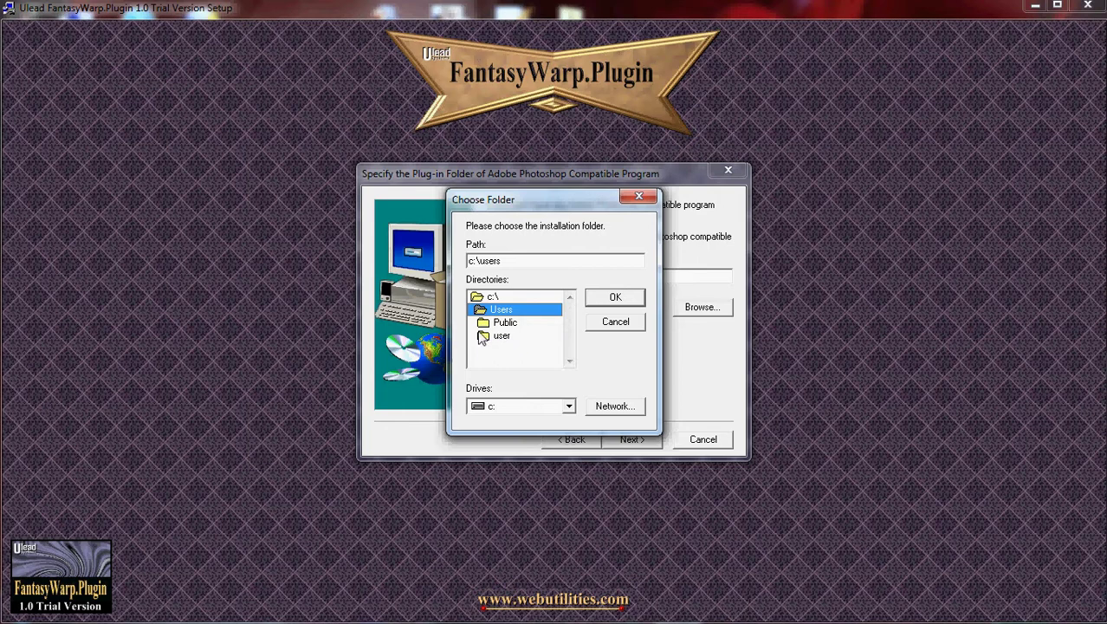
pyautogui.doubleClick(501, 336)
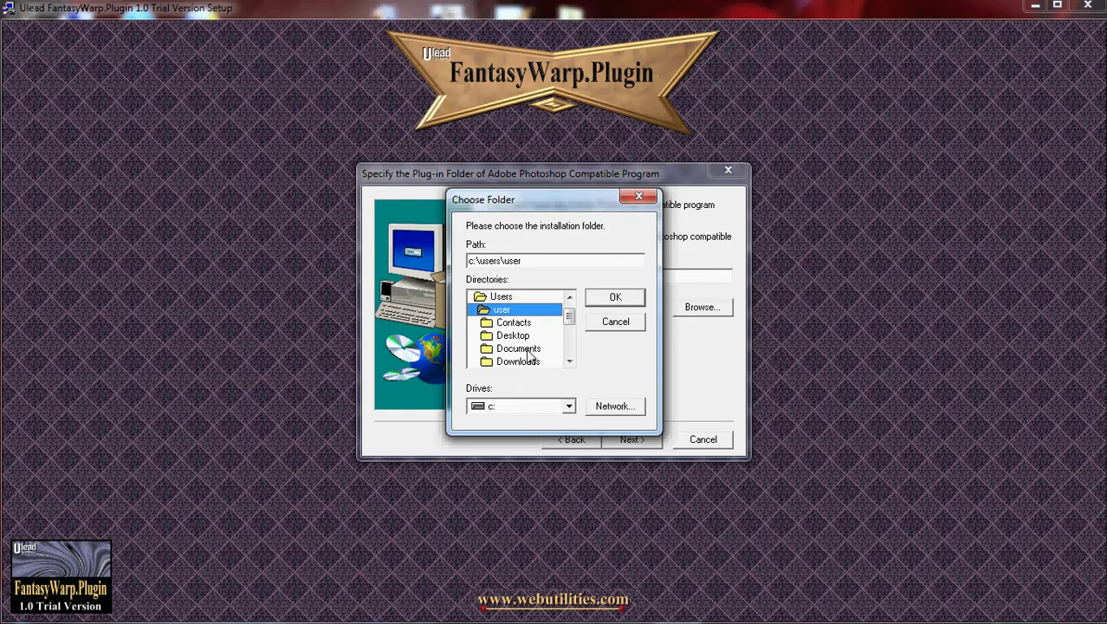
pyautogui.doubleClick(527, 349)
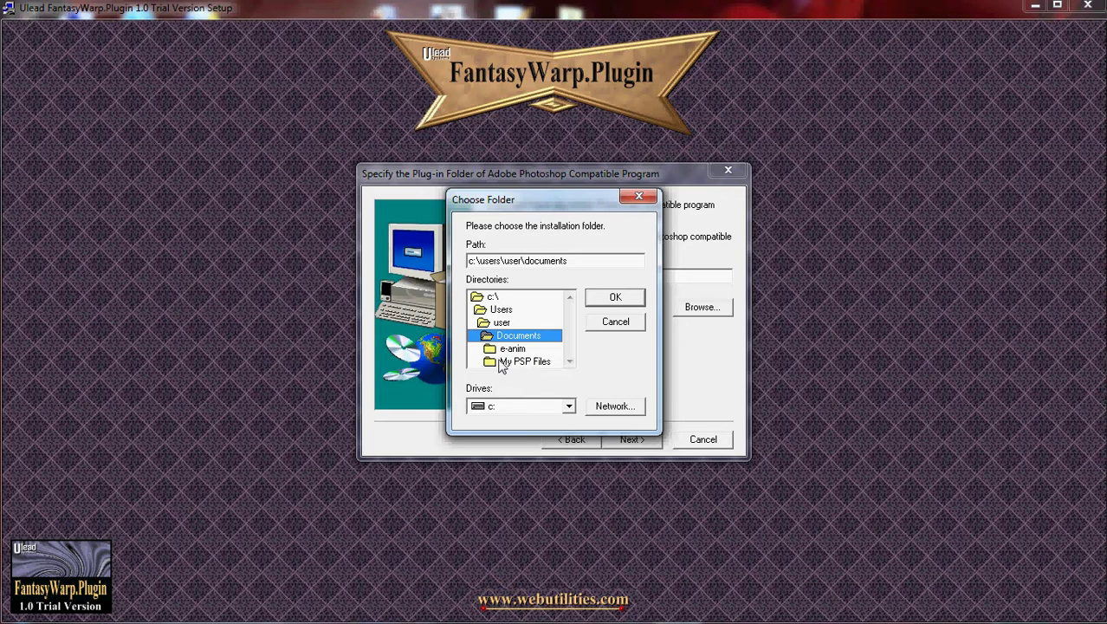
pyautogui.doubleClick(528, 362)
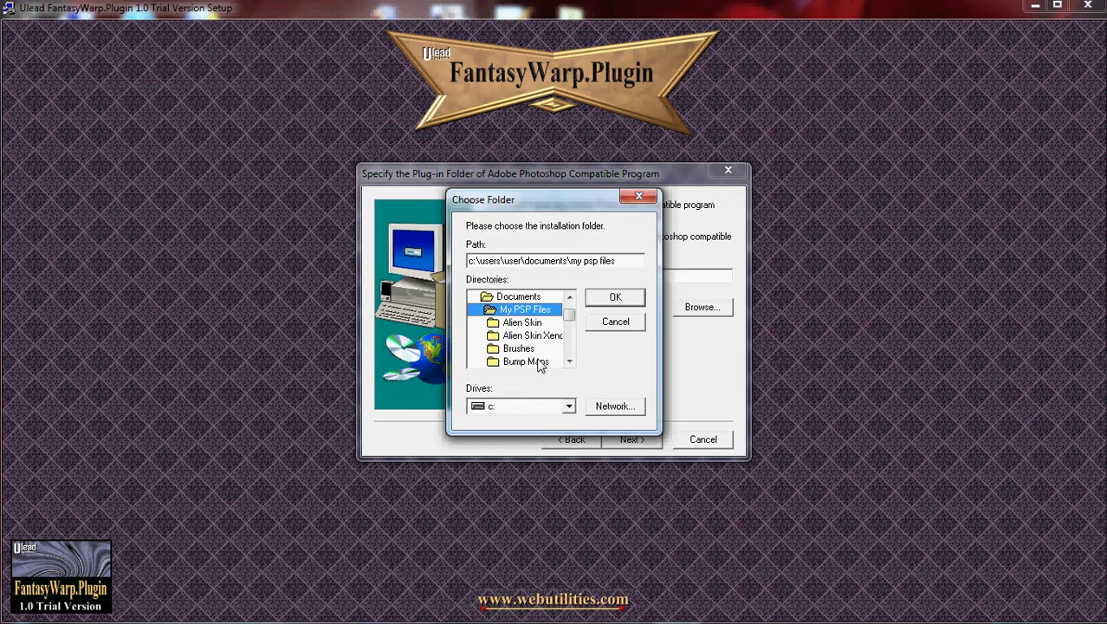
# Set the Plugin subfolder of My PSP Files as the Photoshop-compatible program's plug-in folder and continue to the setup summary.
pyautogui.scroll(-2, 539, 366)
pyautogui.click(538, 362)
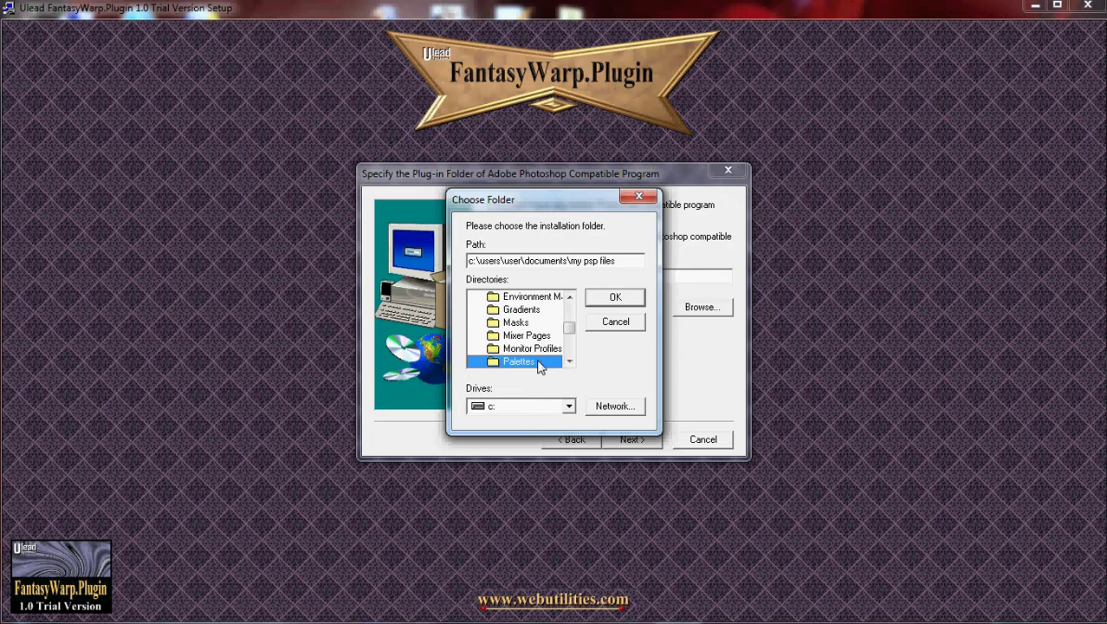
pyautogui.press('Down')
pyautogui.press('Down')
pyautogui.press('Down')
pyautogui.press('Down')
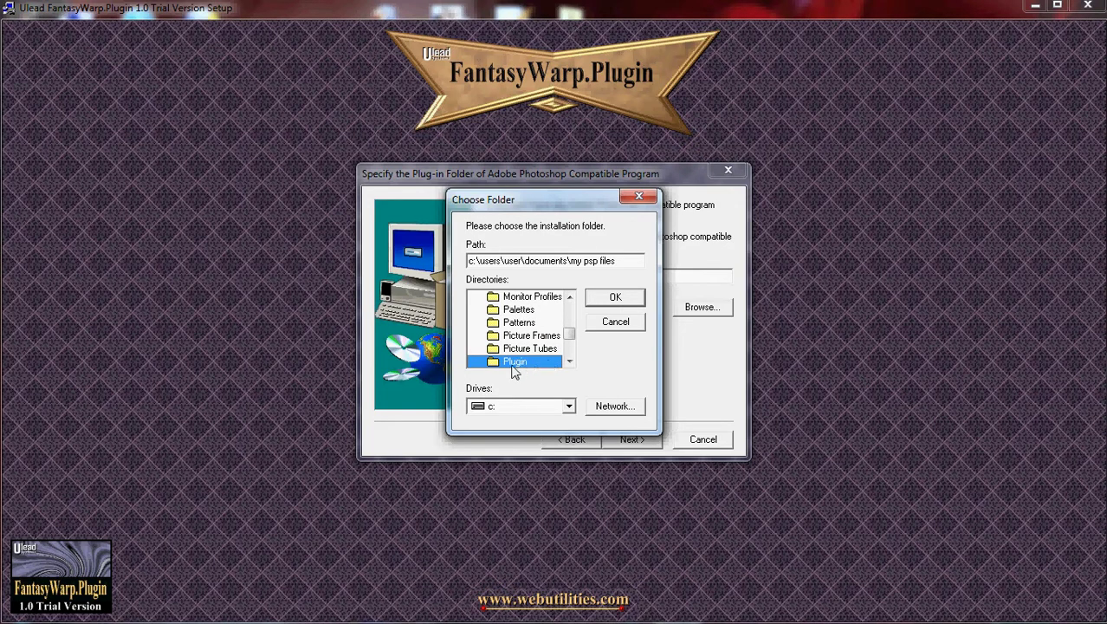
pyautogui.click(616, 298)
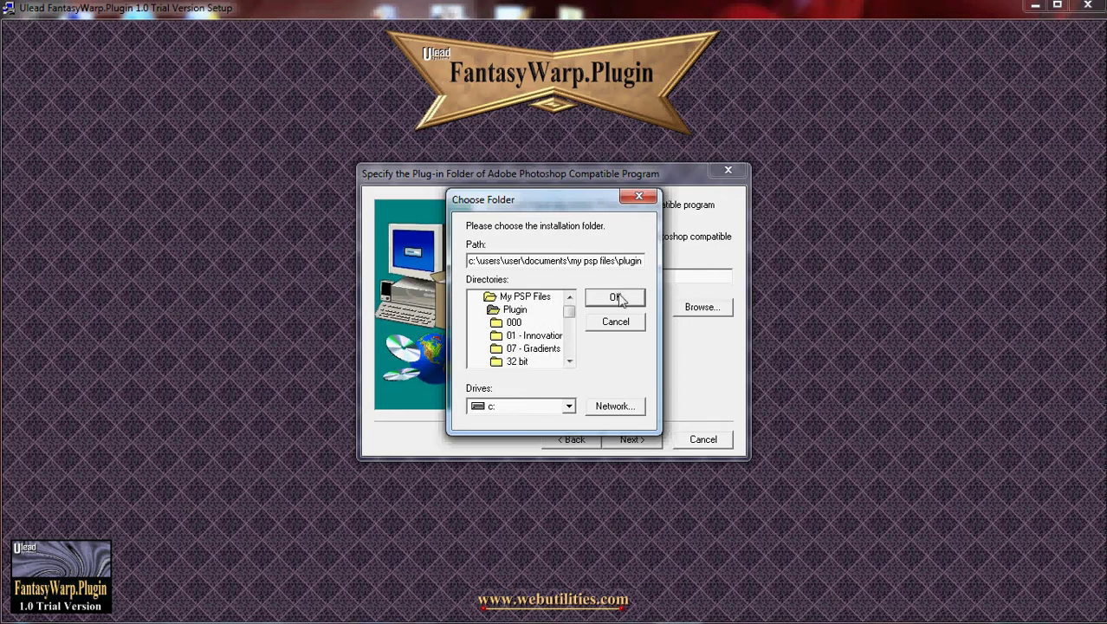
pyautogui.click(513, 314)
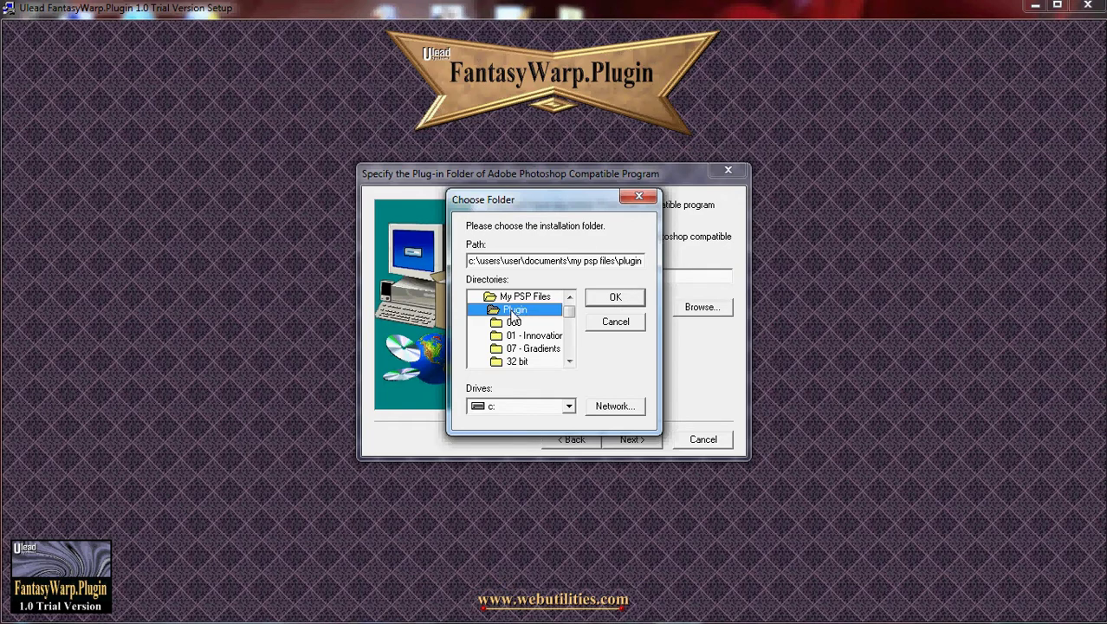
pyautogui.click(615, 298)
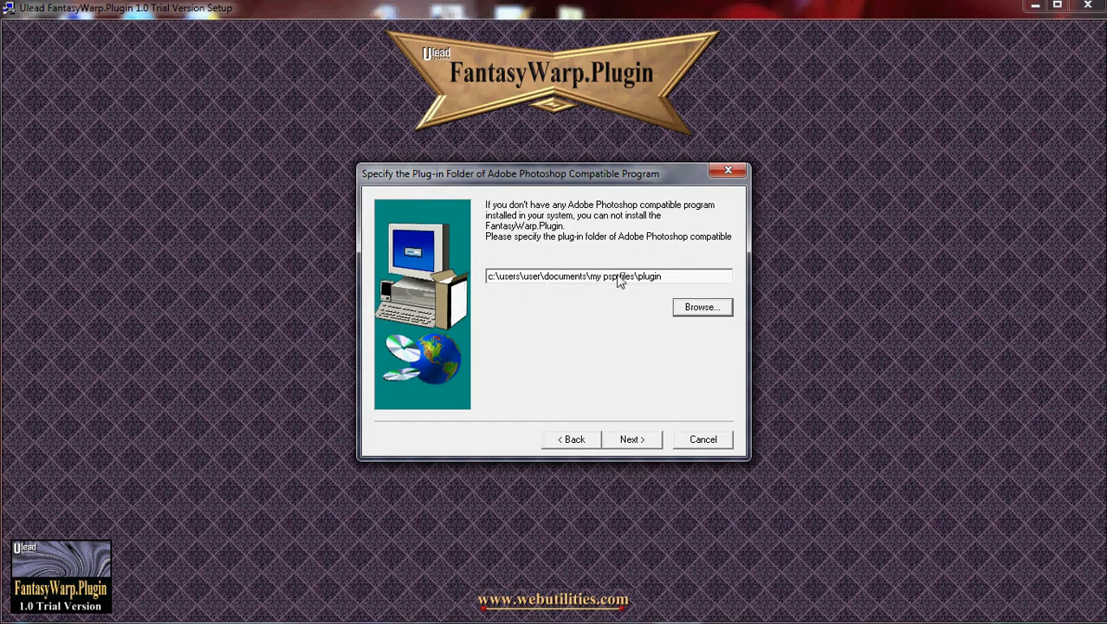
pyautogui.click(641, 443)
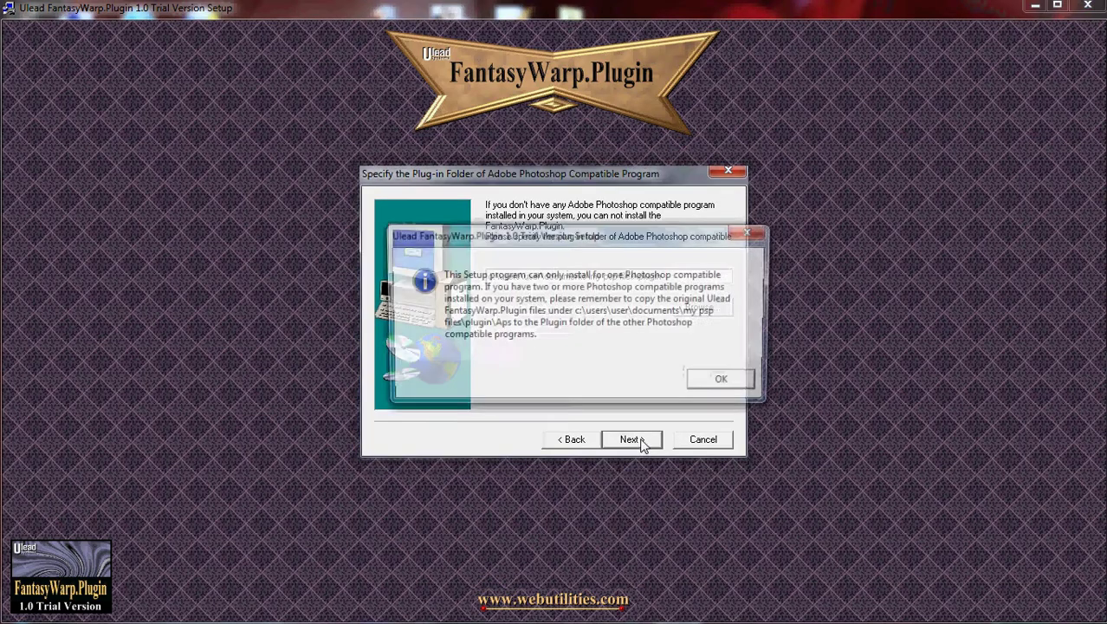
pyautogui.click(745, 386)
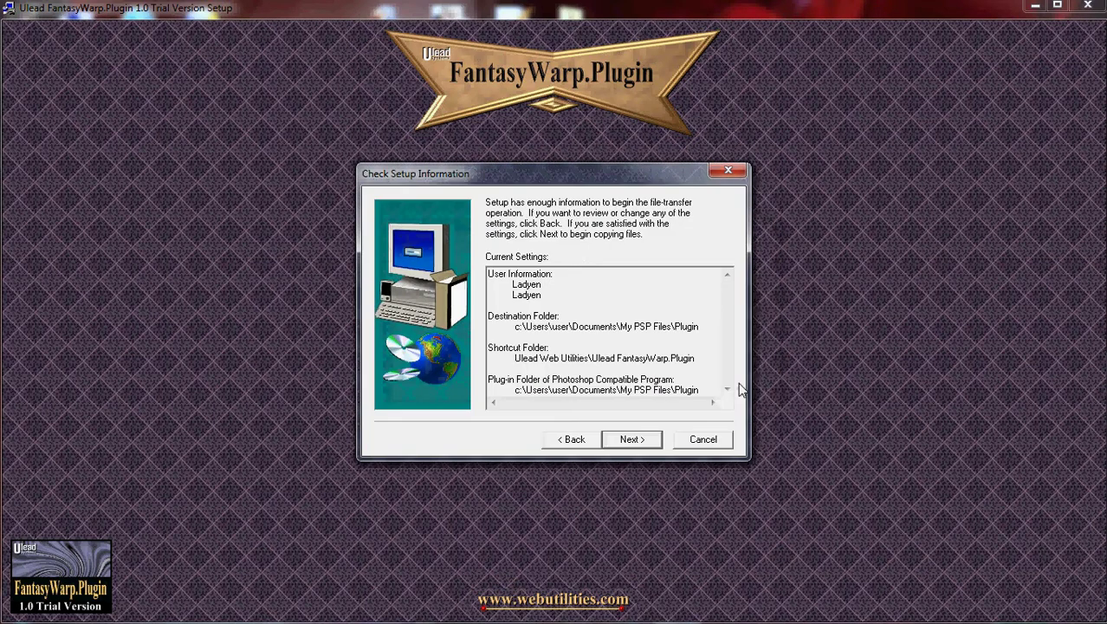
# Install the plug-in with the listed settings, agreeing to uninstall the existing full version, and finish the setup.
pyautogui.click(636, 440)
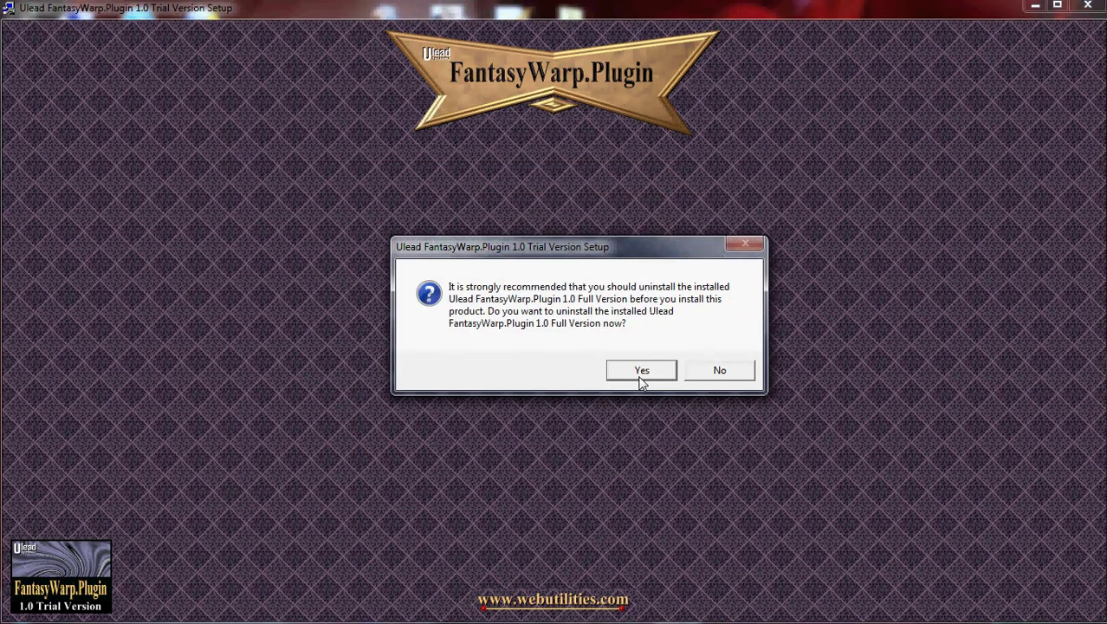
pyautogui.click(641, 371)
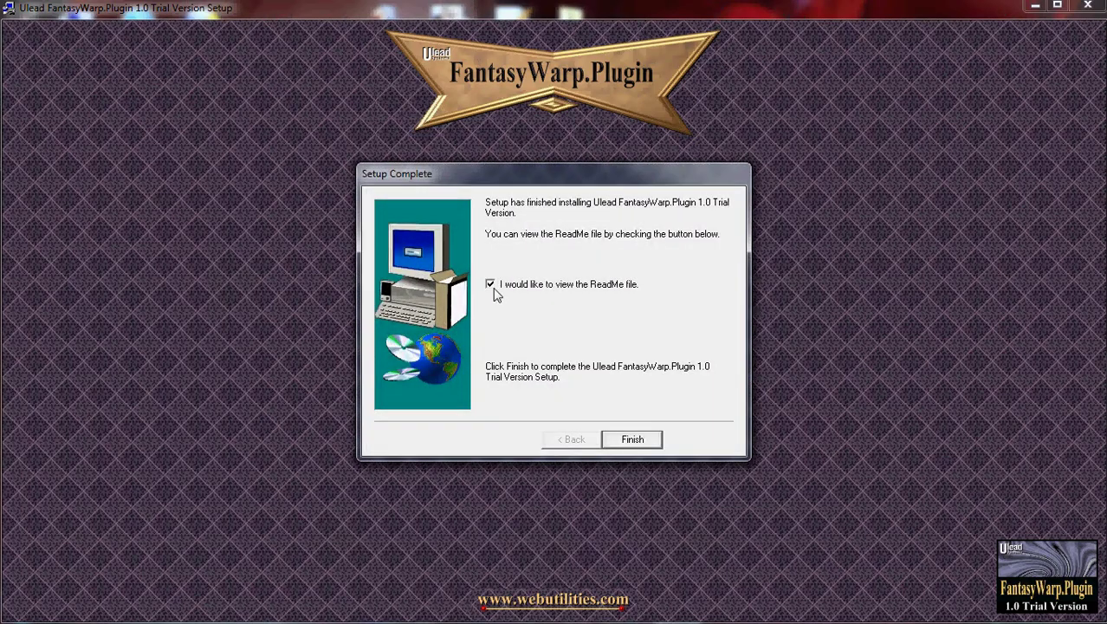
pyautogui.click(643, 440)
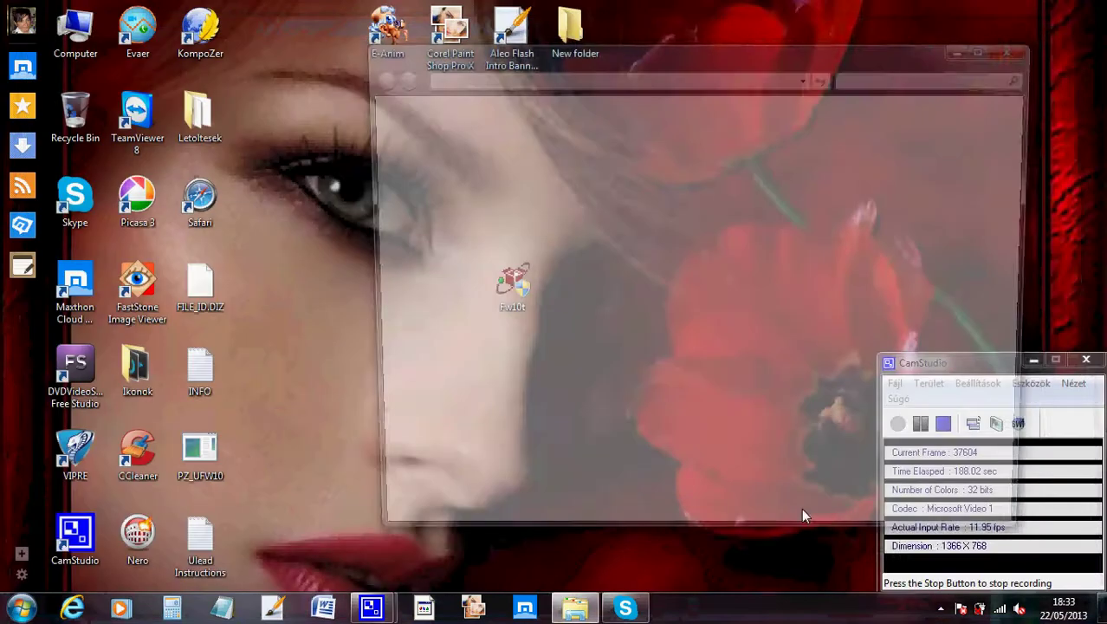